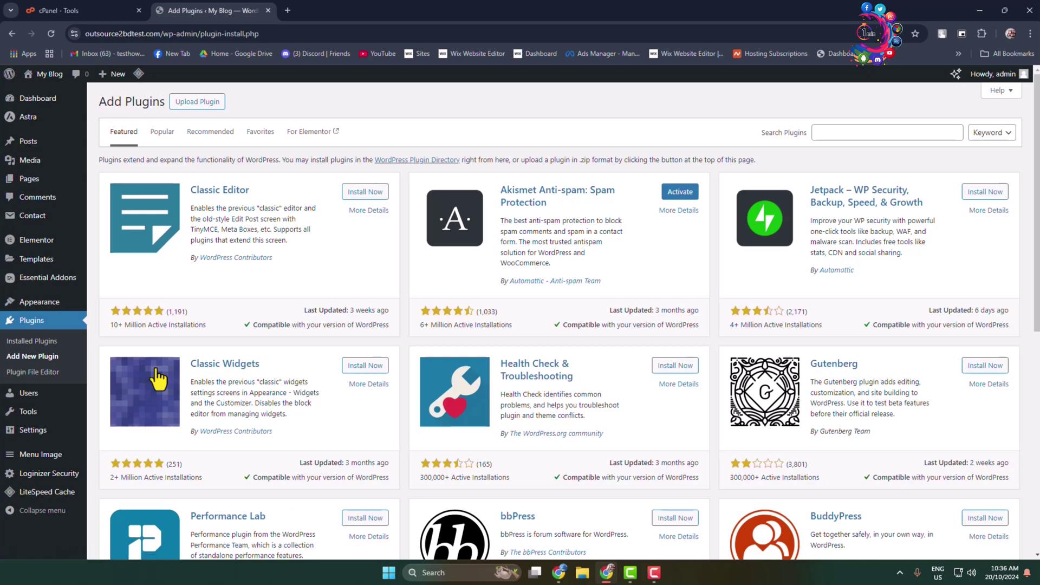
Search the WordPress plugin directory for 'elementor' add-ons
left_click(852, 133)
left_click(882, 161)
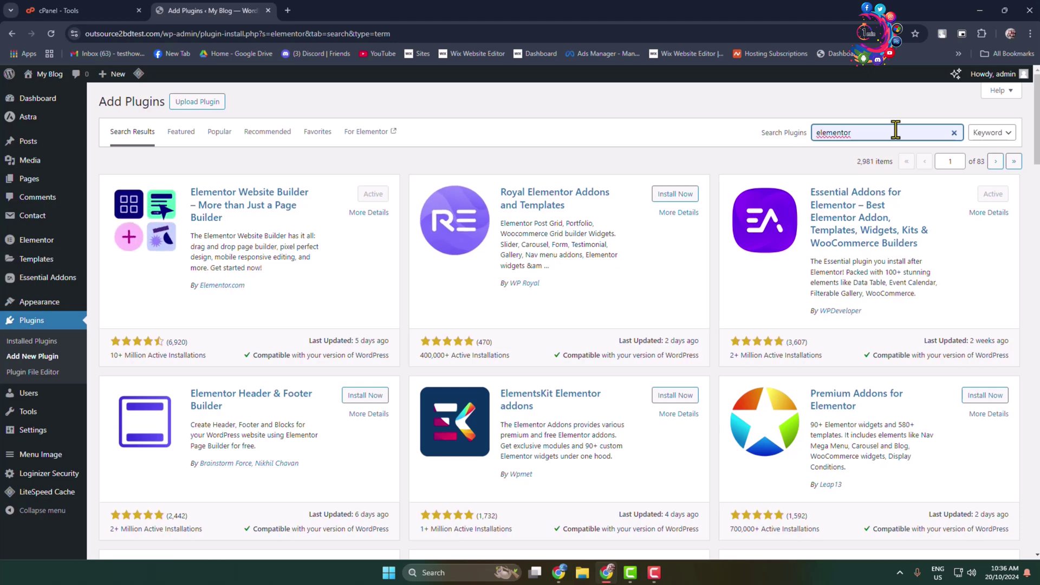
type("kit")
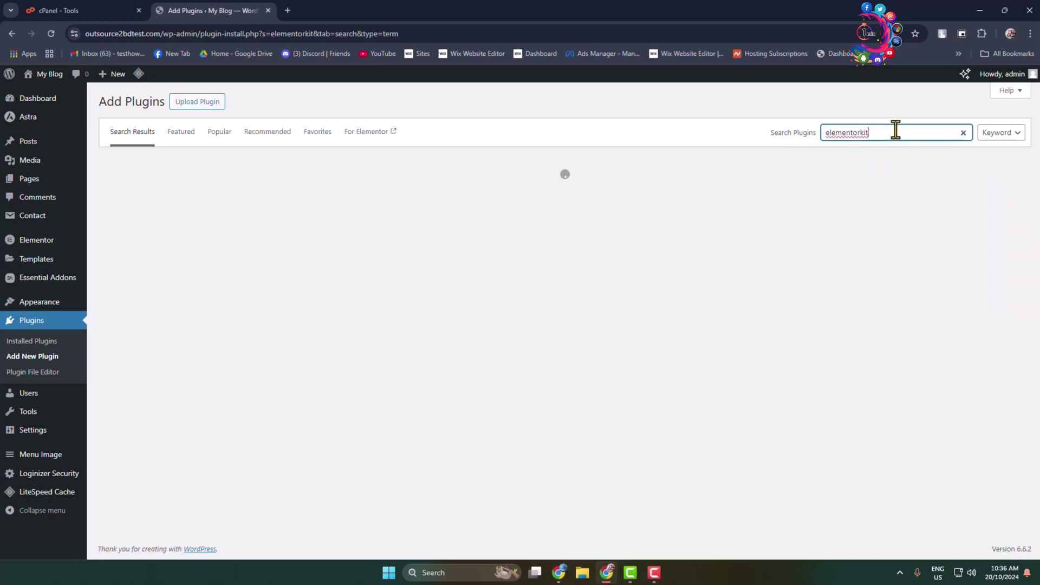
Correct the search to 'elementskit', then install and activate ElementsKit Elementor addons
key("BackSpace")
key("BackSpace")
key("BackSpace")
type("skit")
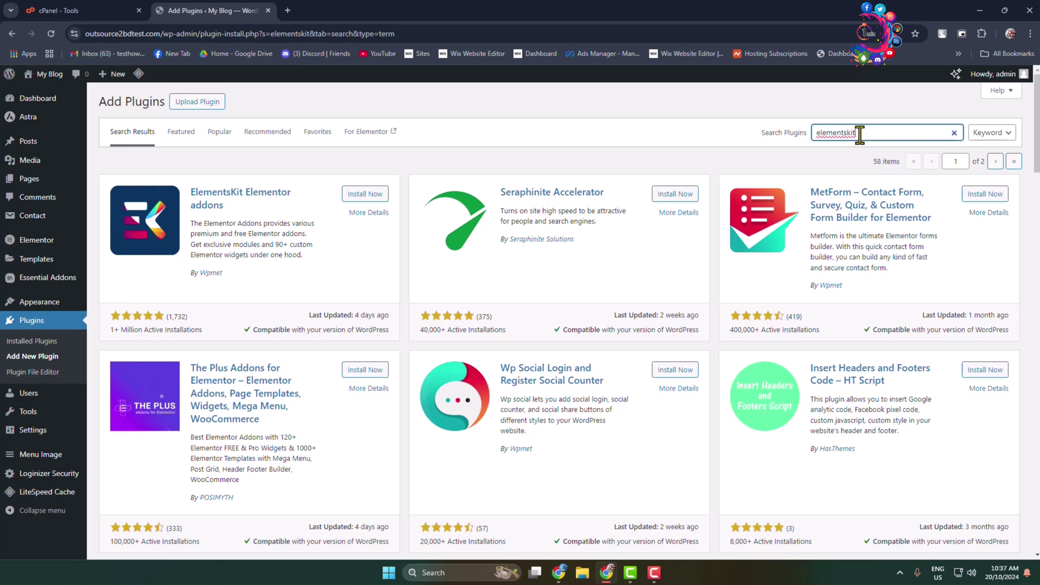
left_click_drag(859, 134, 815, 134)
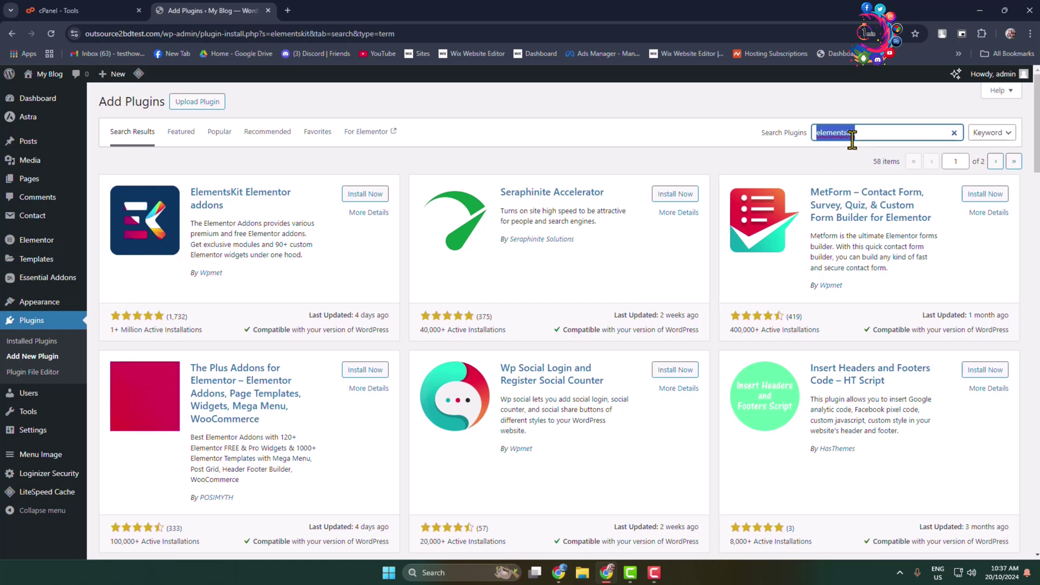
left_click(851, 138)
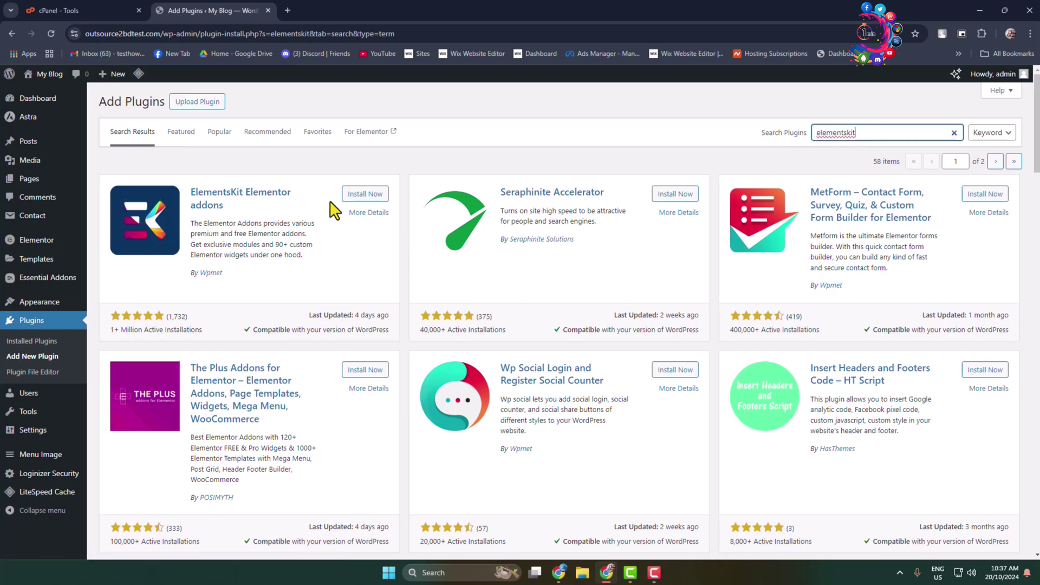
left_click(358, 195)
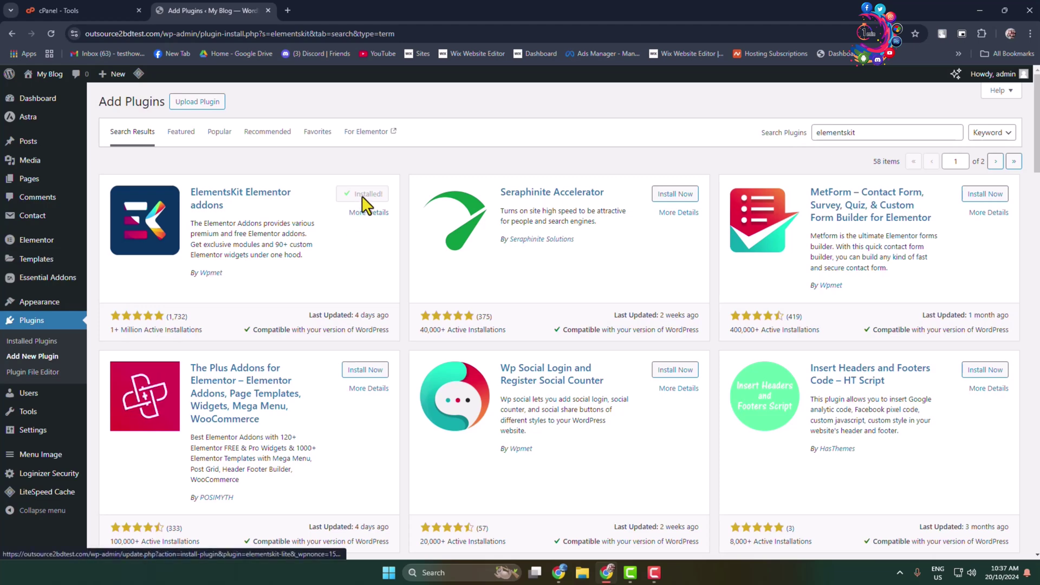
left_click(363, 199)
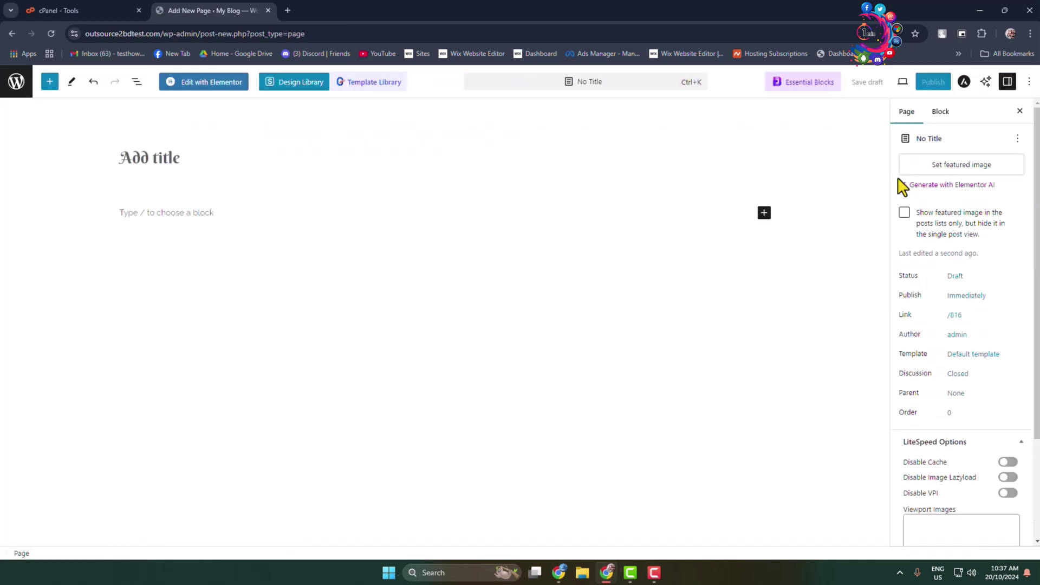
Apply the Elementor Canvas template to the new page and edit it with Elementor
left_click(977, 357)
left_click(981, 441)
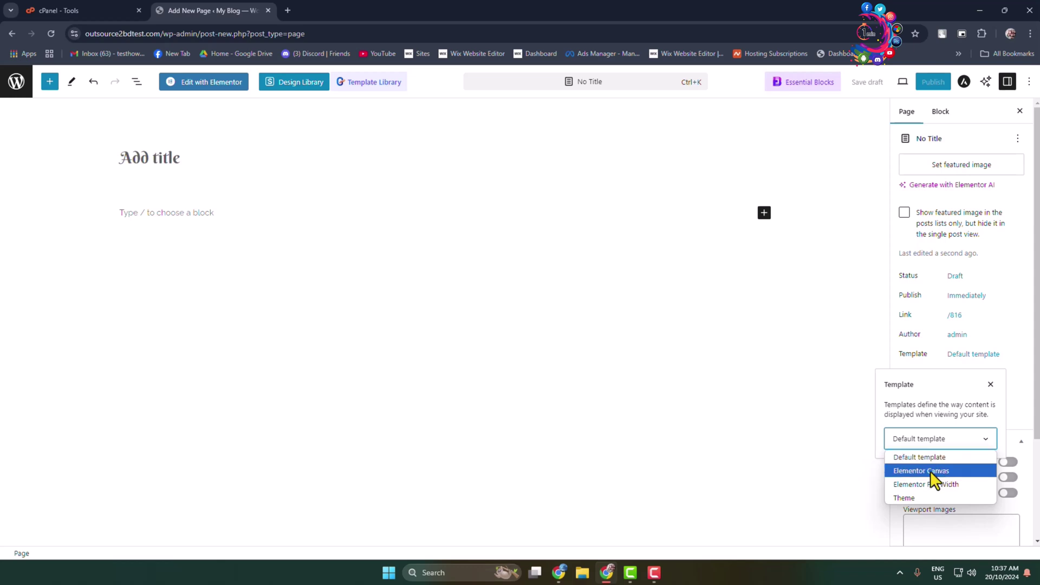
left_click(934, 471)
left_click(195, 86)
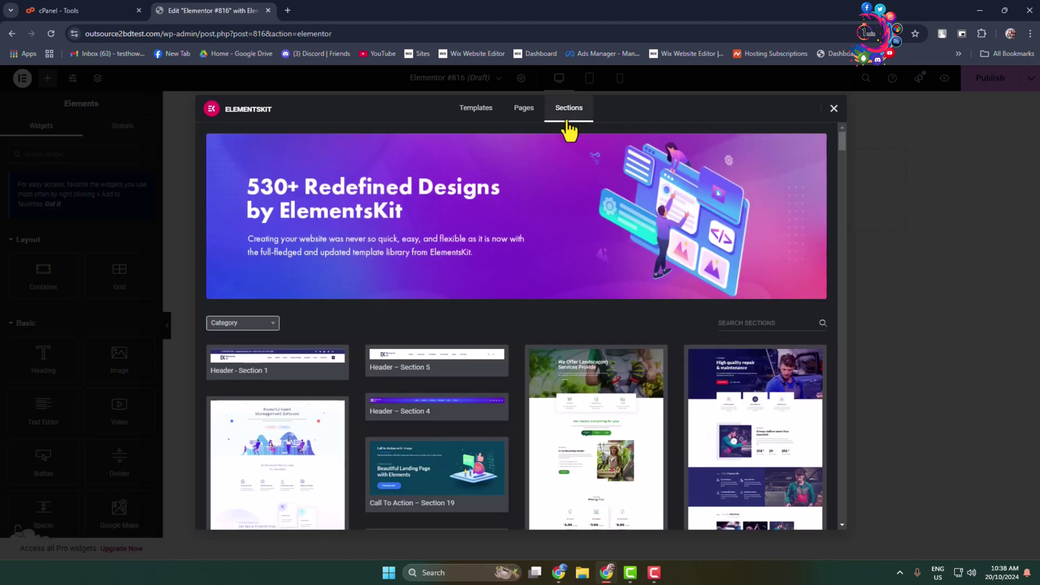
Filter the ElementsKit Sections library to the Header category
left_click(271, 325)
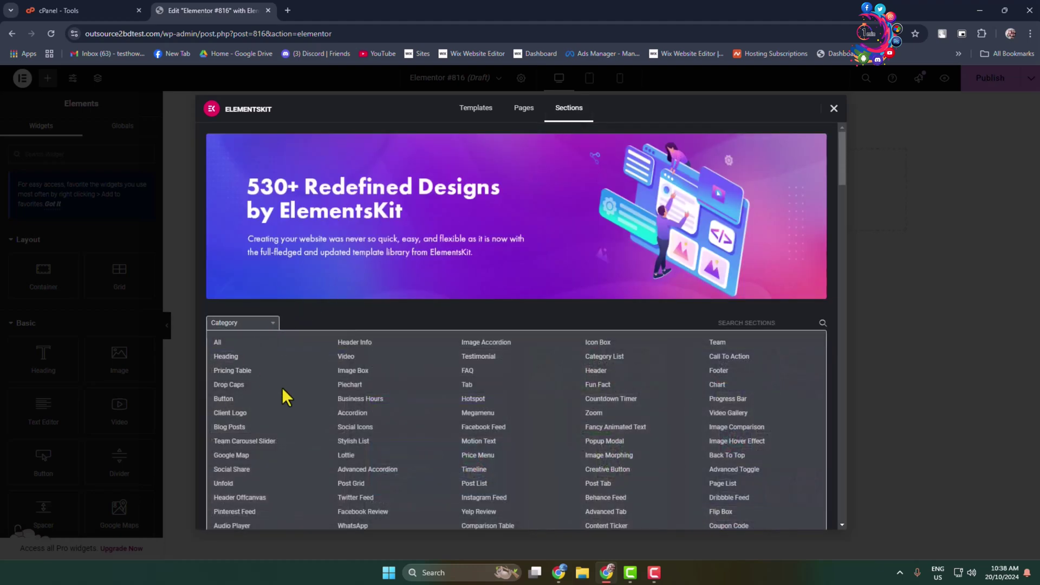
left_click(597, 372)
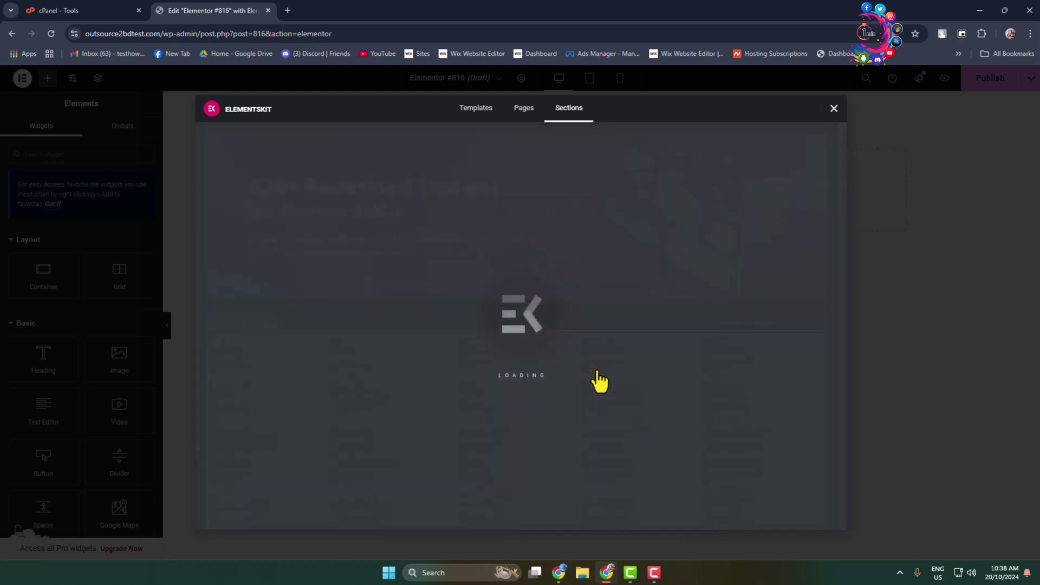
mouse_move(596, 406)
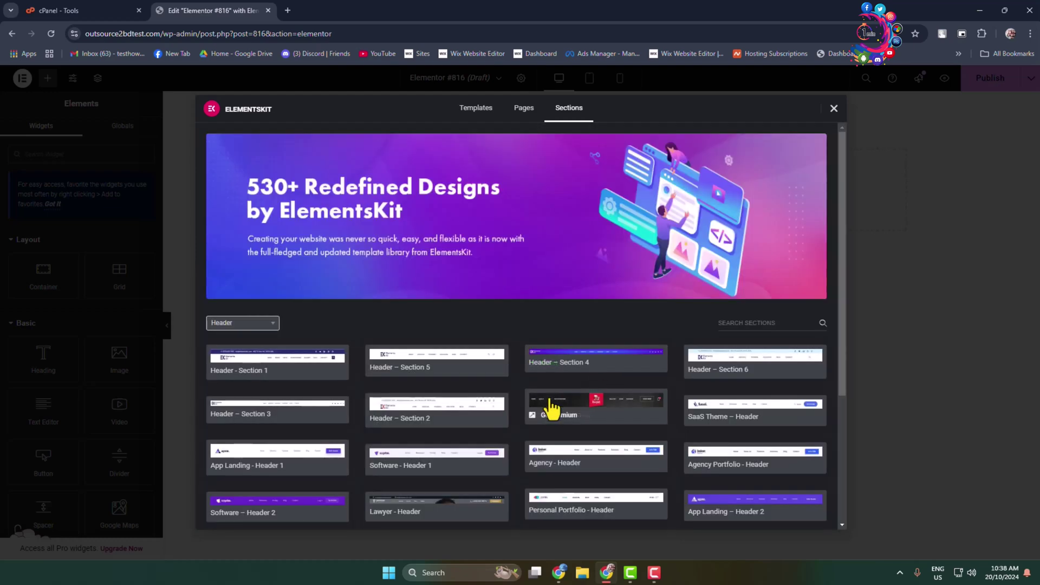
scroll(623, 372, "down", 2)
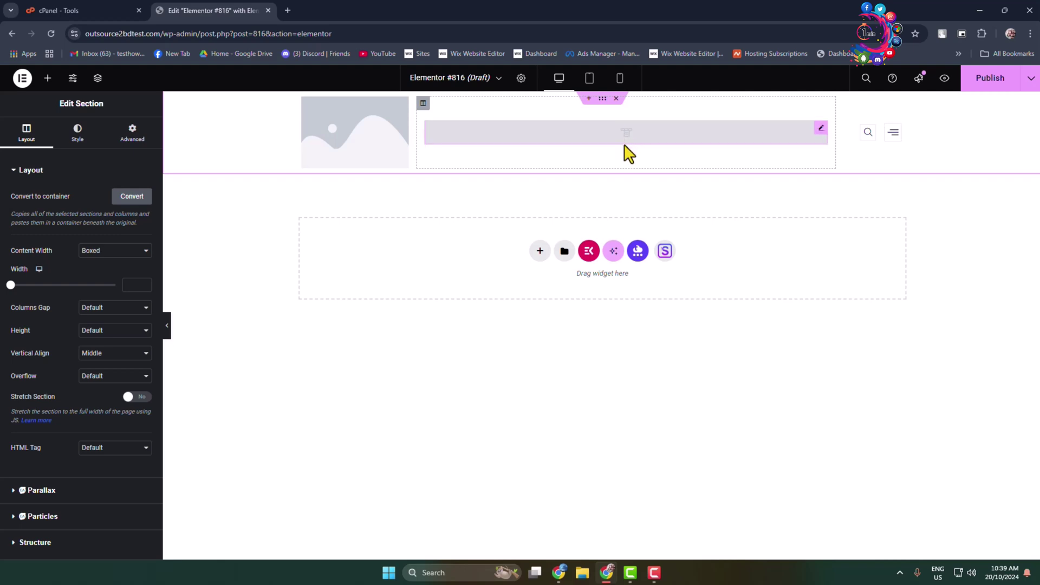
Set the ElementsKit Nav Menu to Primary Menu and its horizontal position to Center
left_click(747, 135)
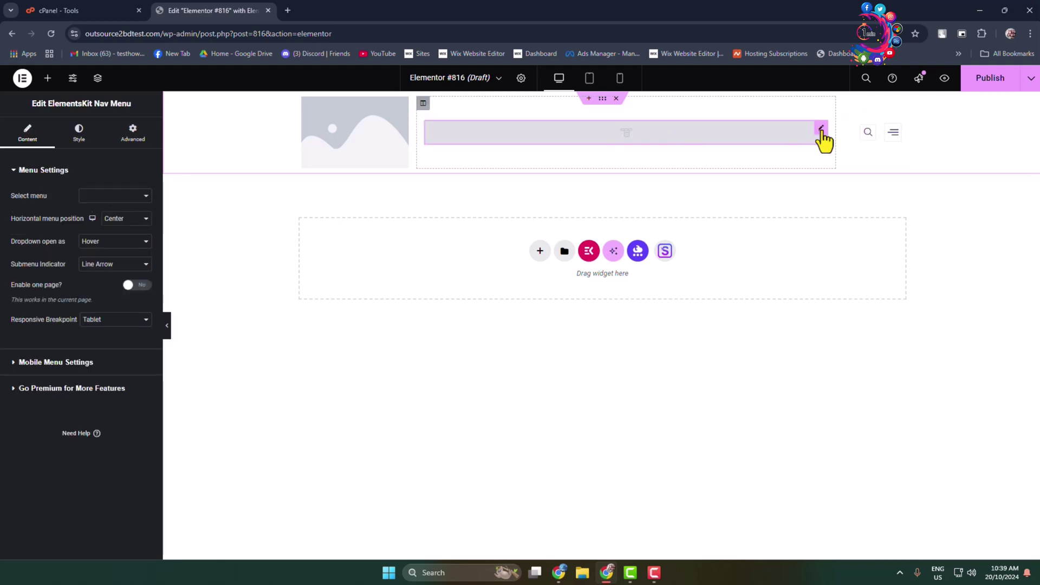
left_click(109, 198)
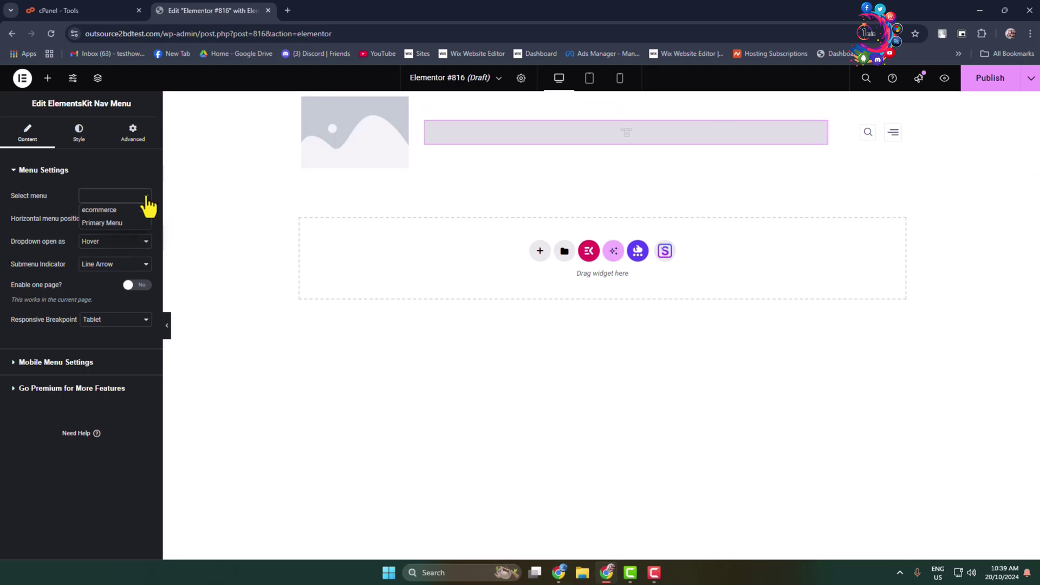
left_click(115, 224)
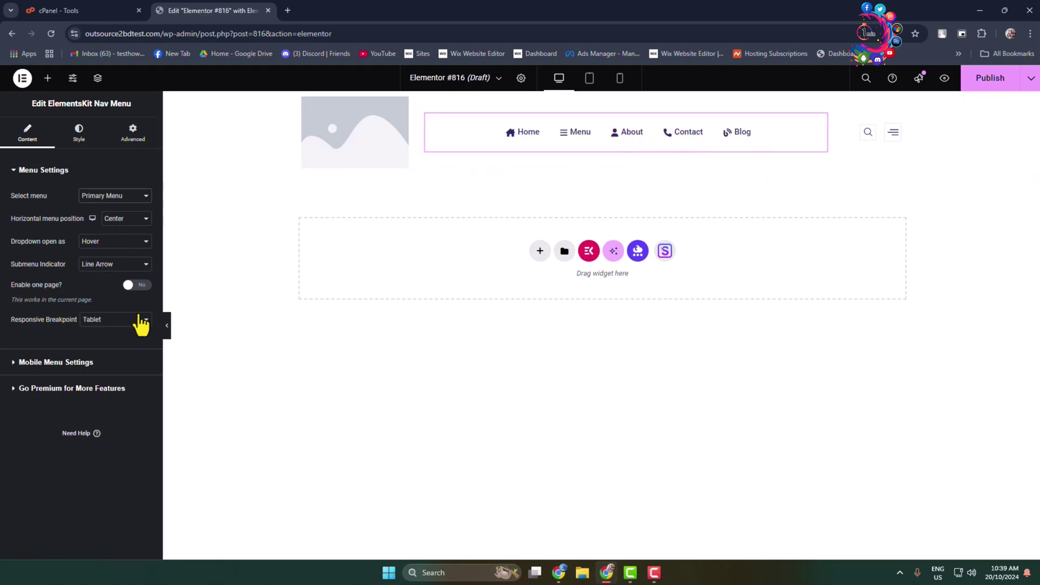
left_click(135, 222)
left_click(125, 233)
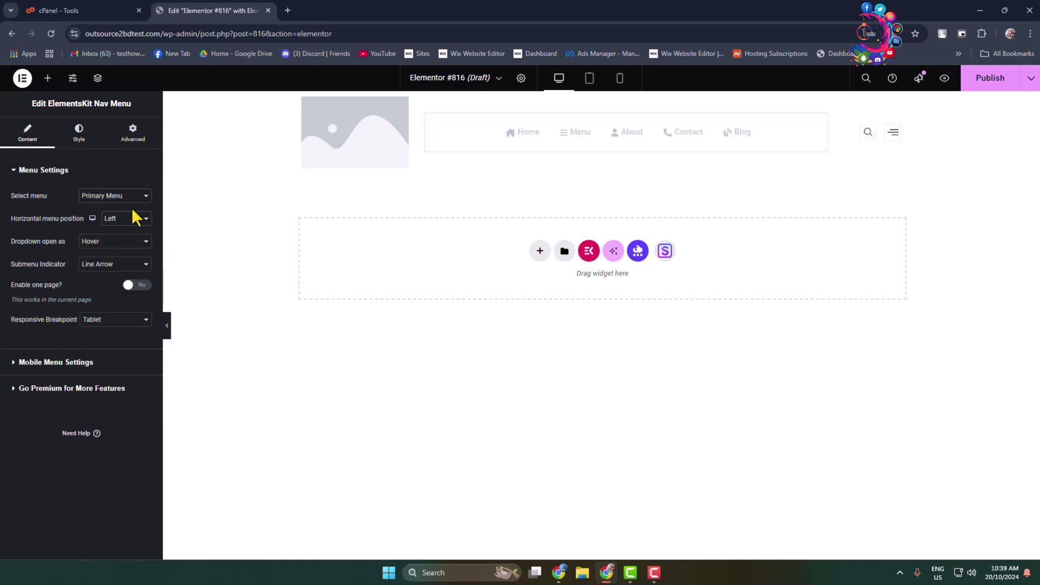
left_click(135, 222)
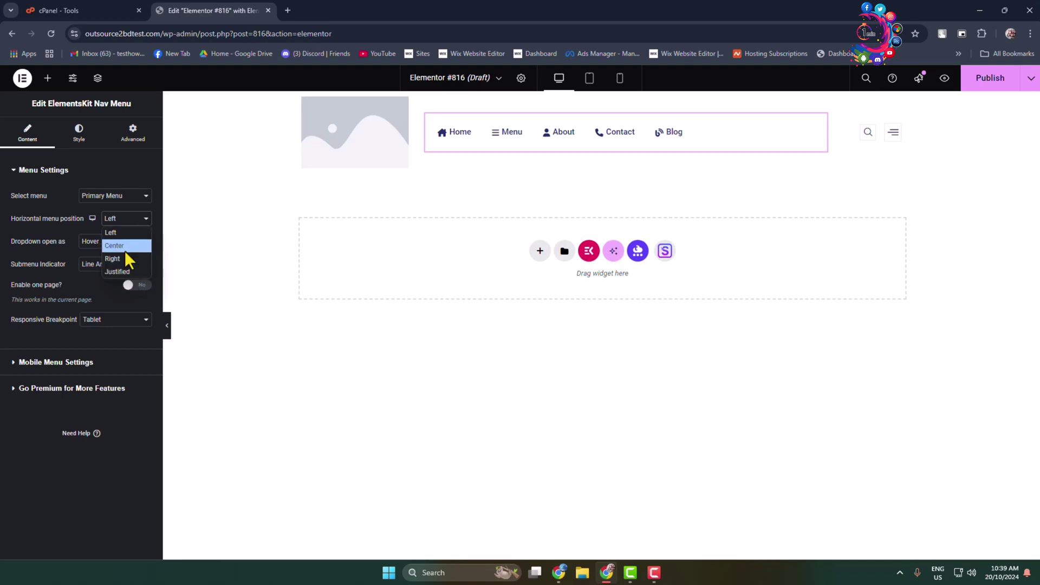
left_click(124, 248)
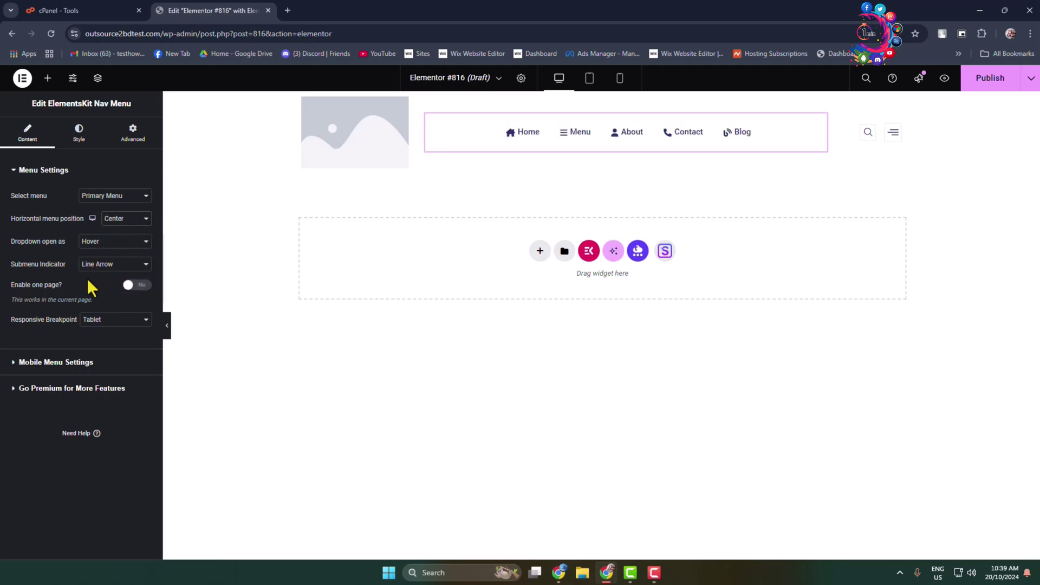
mouse_move(354, 131)
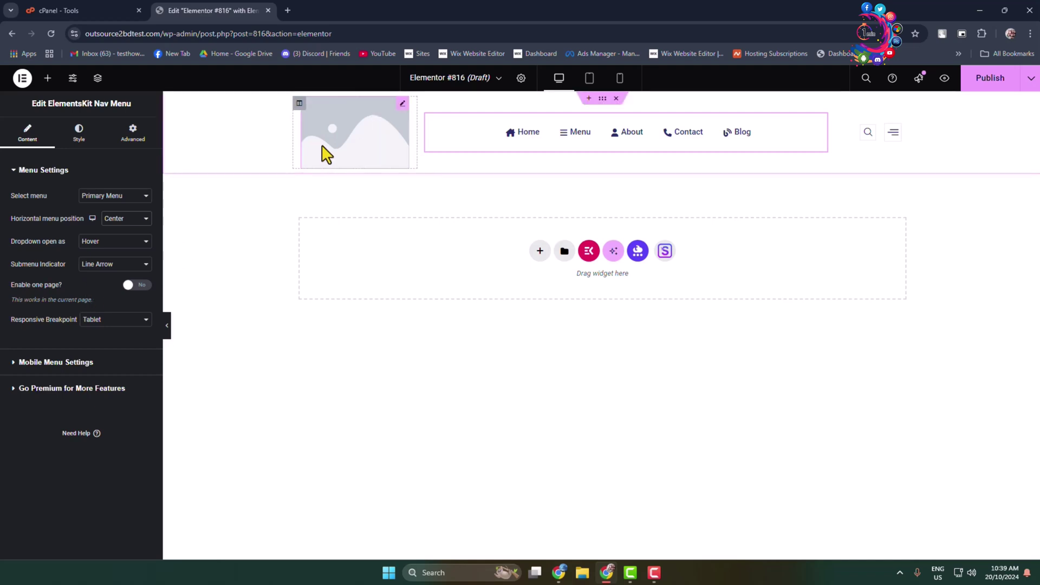
Replace the header's logo placeholder with the owl logo from the Media Library
left_click(401, 107)
mouse_move(81, 227)
left_click(81, 266)
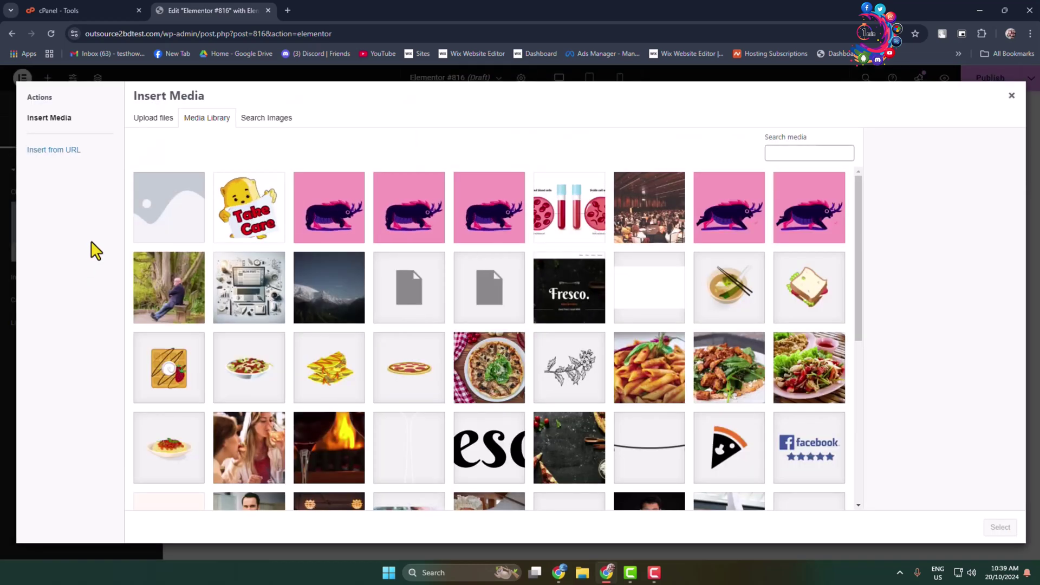
scroll(688, 421, "down", 1)
scroll(688, 420, "down", 3)
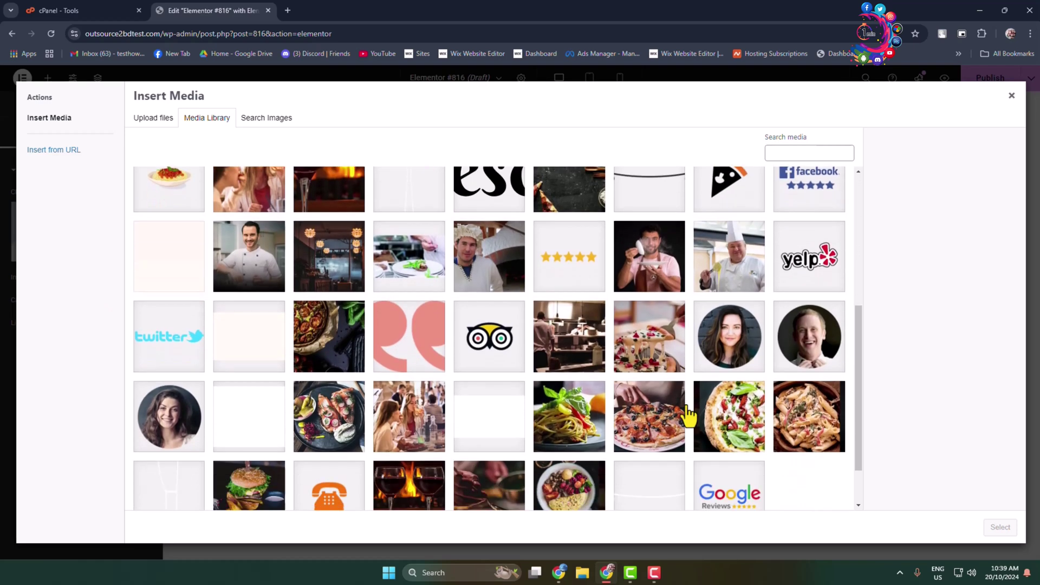
left_click(508, 365)
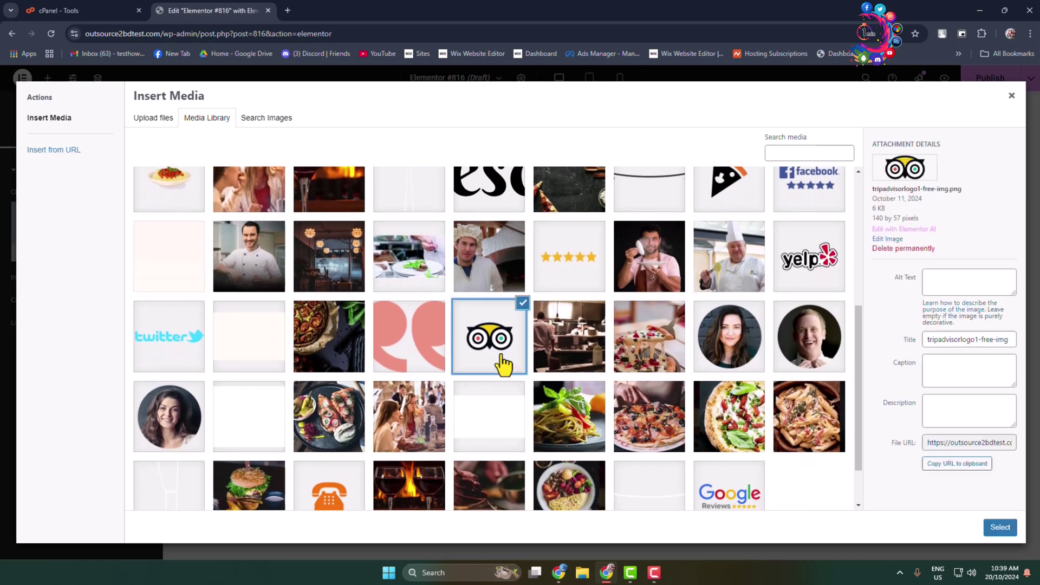
left_click(999, 527)
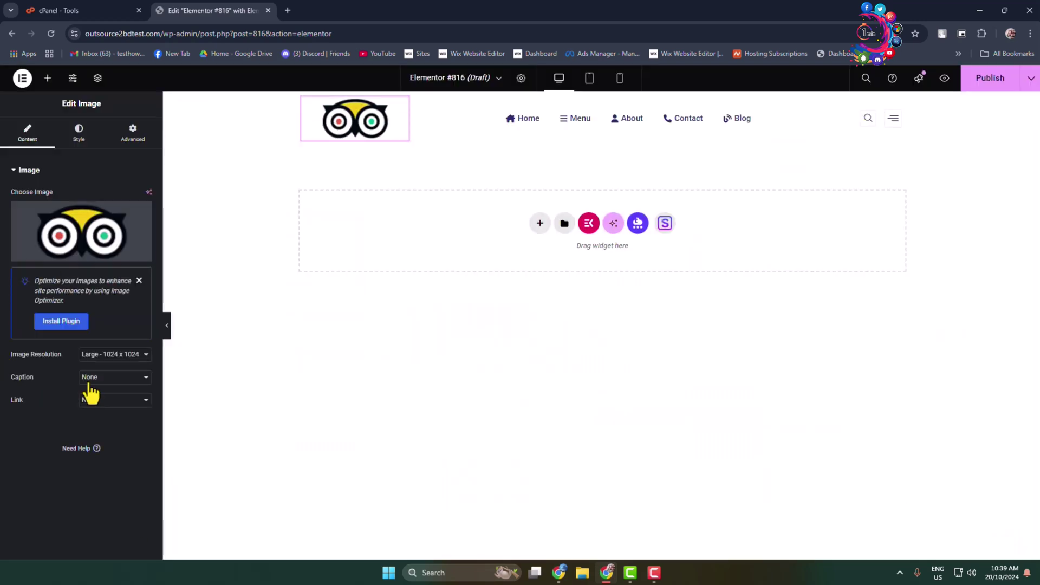
Keep the logo at Large resolution with no caption and no link
left_click(91, 358)
left_click(11, 399)
left_click(112, 377)
left_click(104, 400)
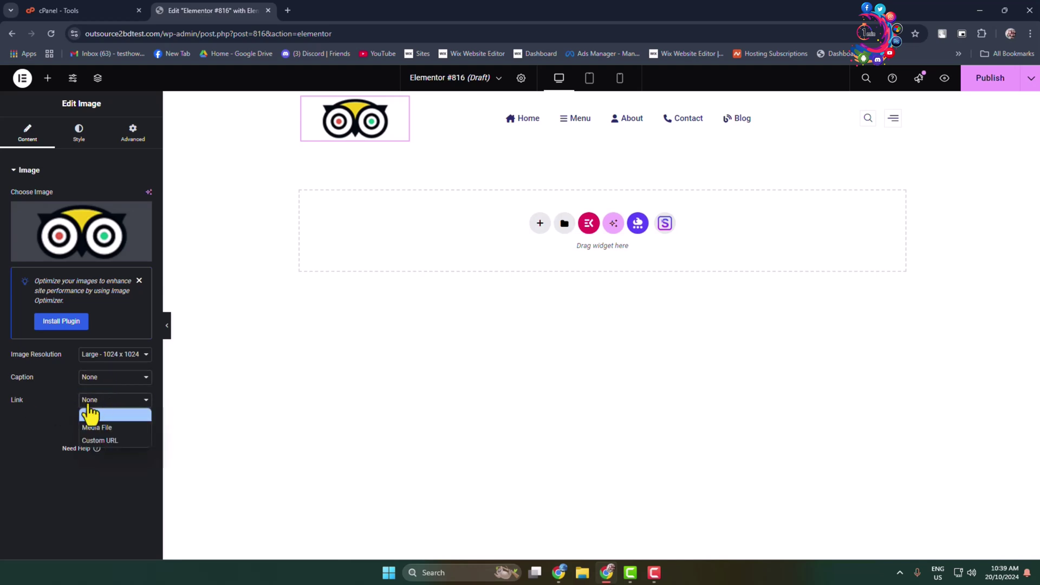
left_click(6, 431)
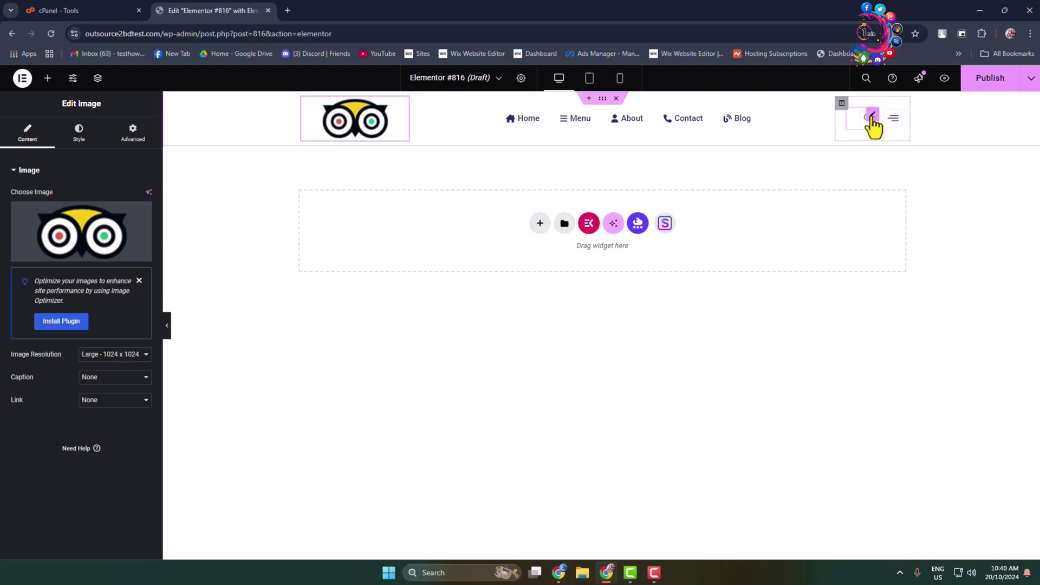
Open the header search widget settings and inspect its 'Search...' placeholder text
left_click(871, 117)
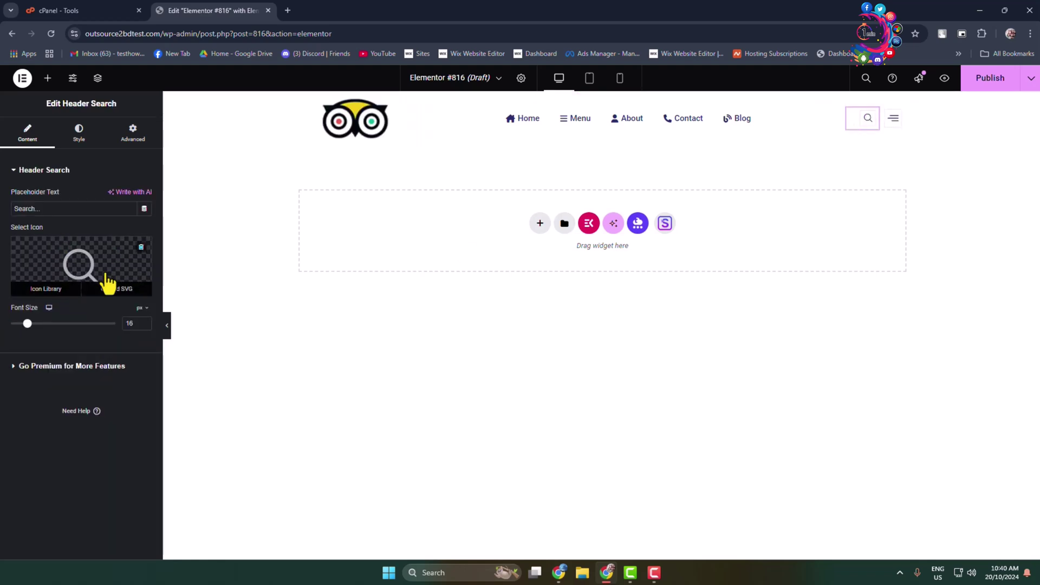
left_click(60, 211)
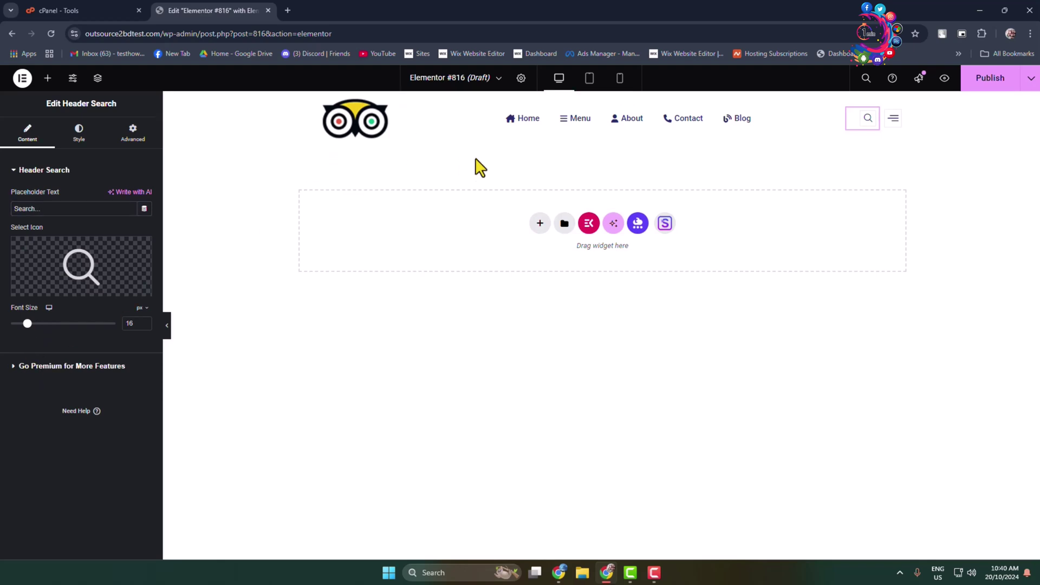
mouse_move(626, 118)
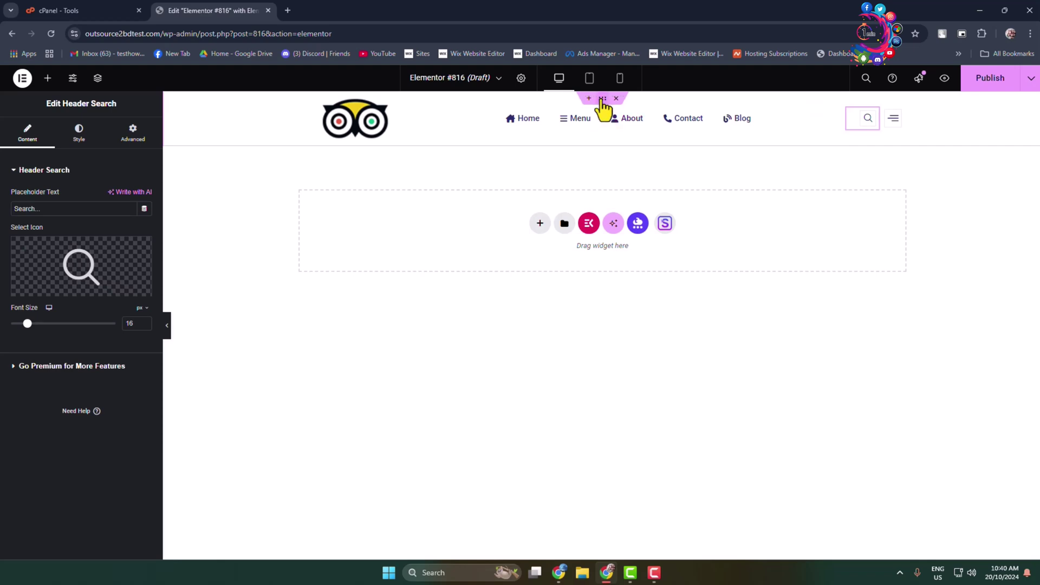
Give the header section a Classic background in its Style settings
left_click(602, 100)
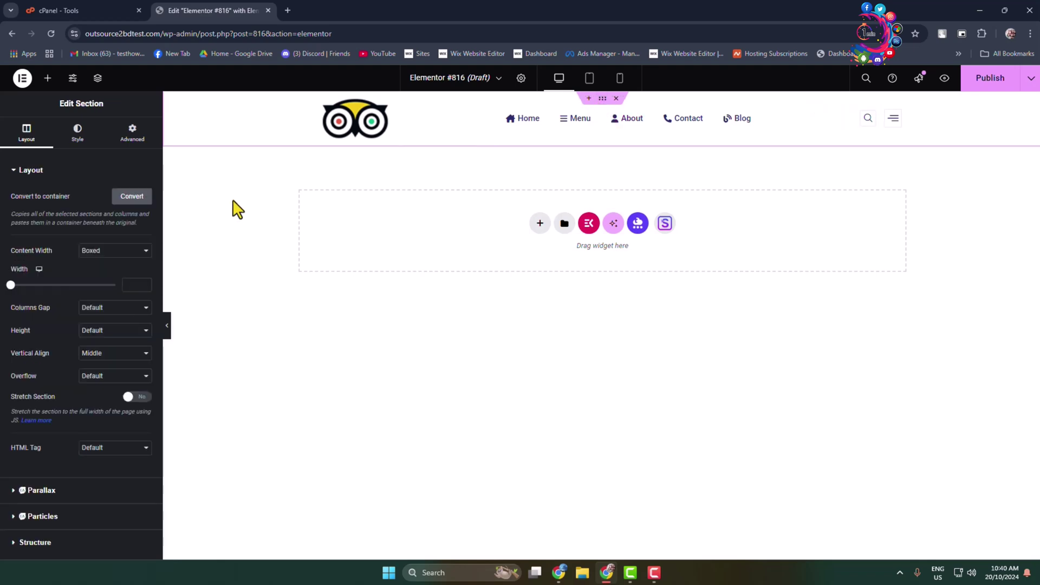
left_click(78, 133)
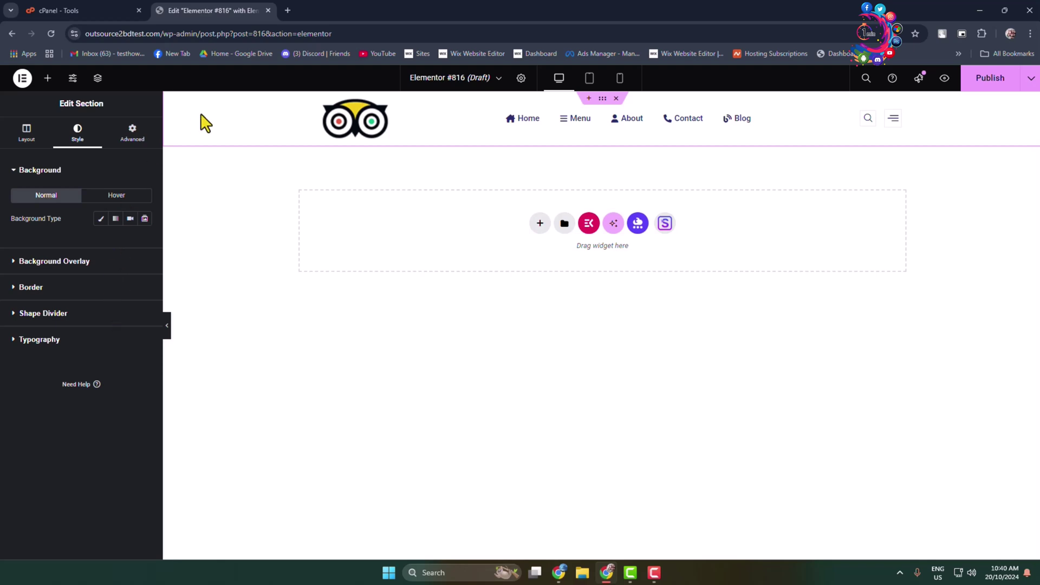
left_click(101, 219)
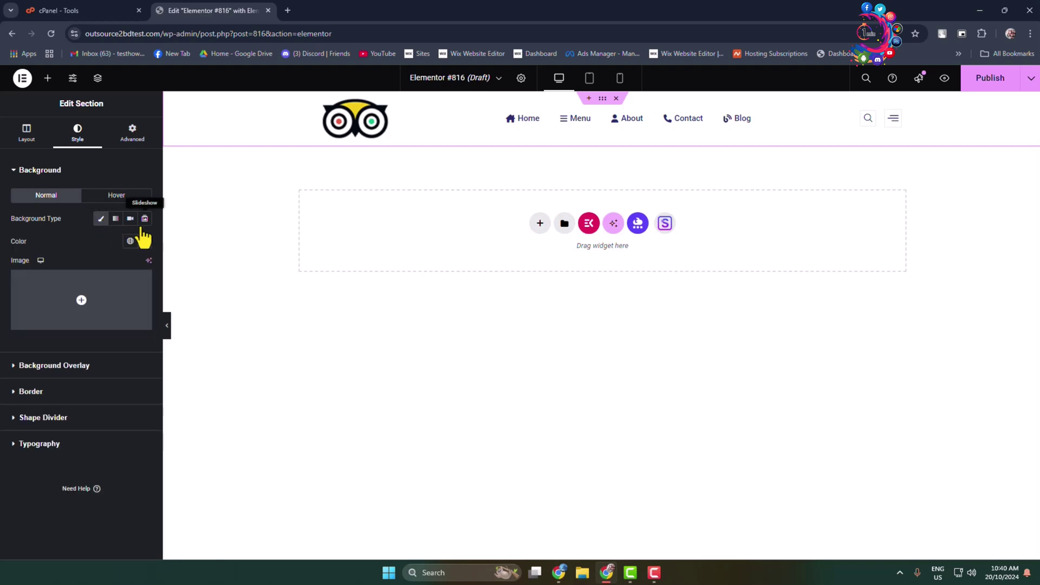
Try red and blue background colours, then set the header background to white
left_click(144, 241)
left_click_drag(187, 312, 184, 345)
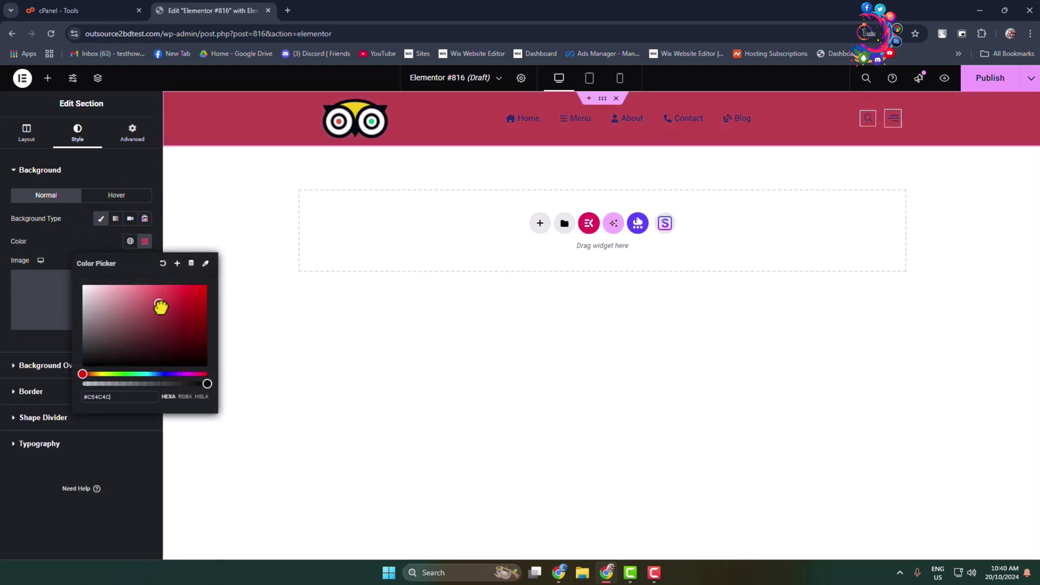
left_click(167, 374)
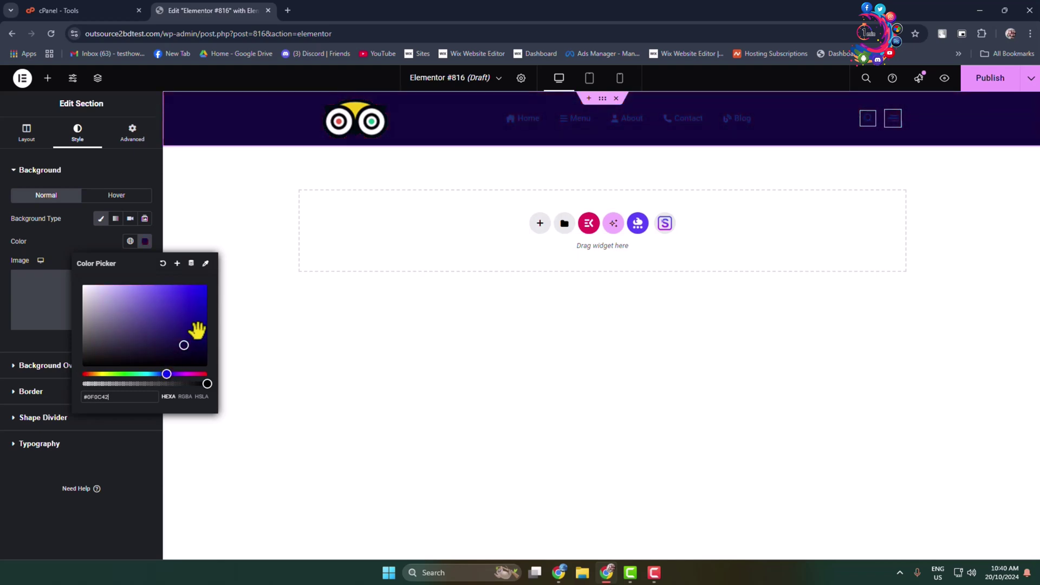
mouse_move(209, 321)
left_mouse_down()
mouse_move(209, 297)
mouse_move(81, 290)
left_mouse_up()
left_click(18, 470)
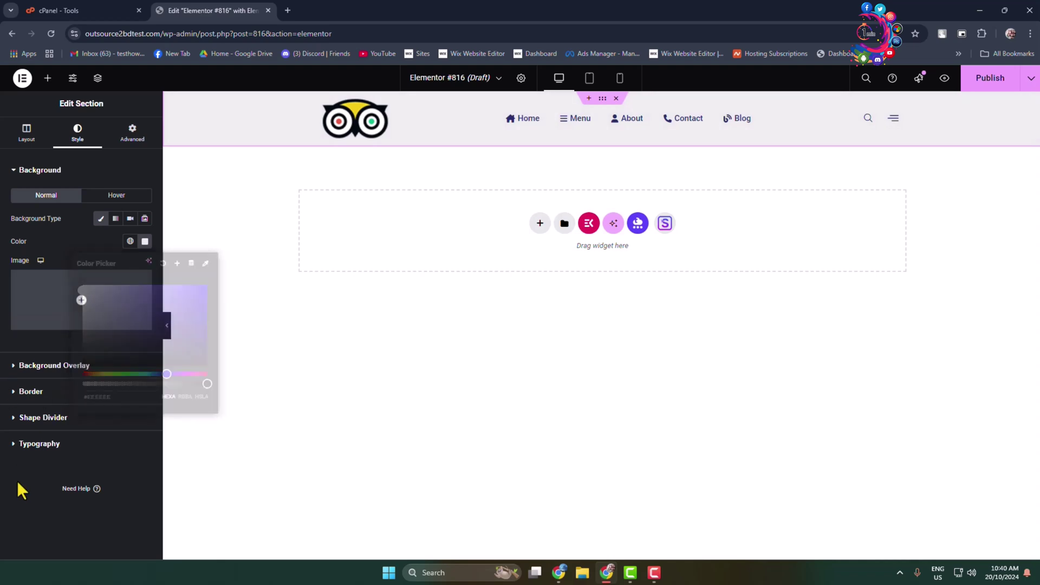
left_click(146, 242)
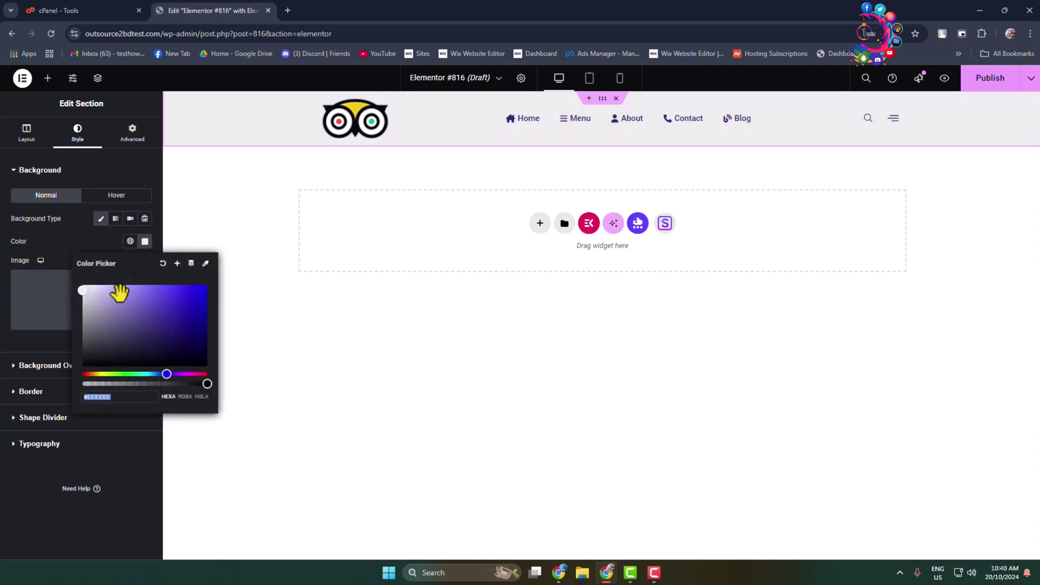
left_click(36, 366)
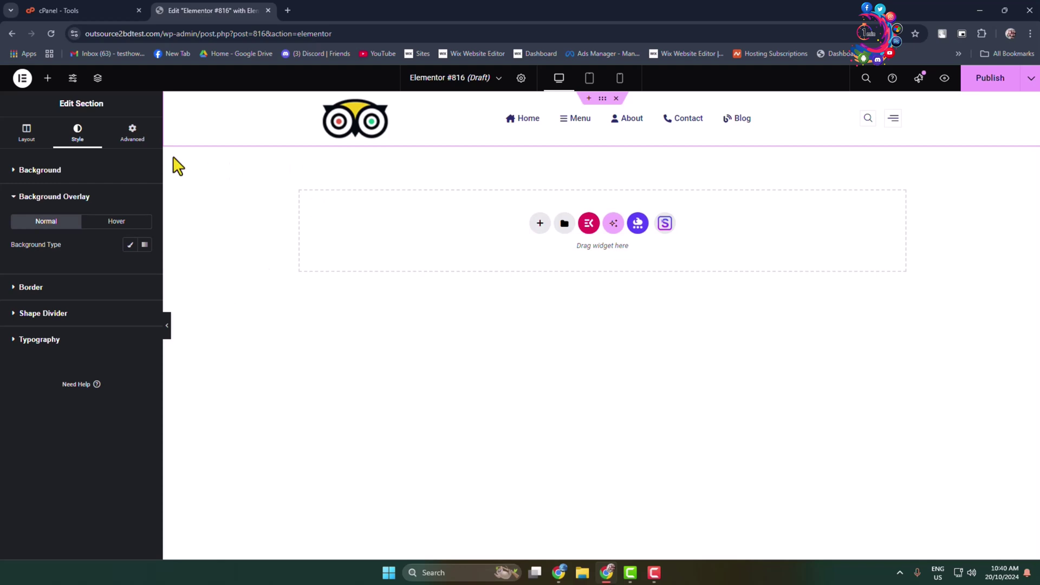
Set the header section's Content Width to Full Width and review its hover background
left_click(27, 135)
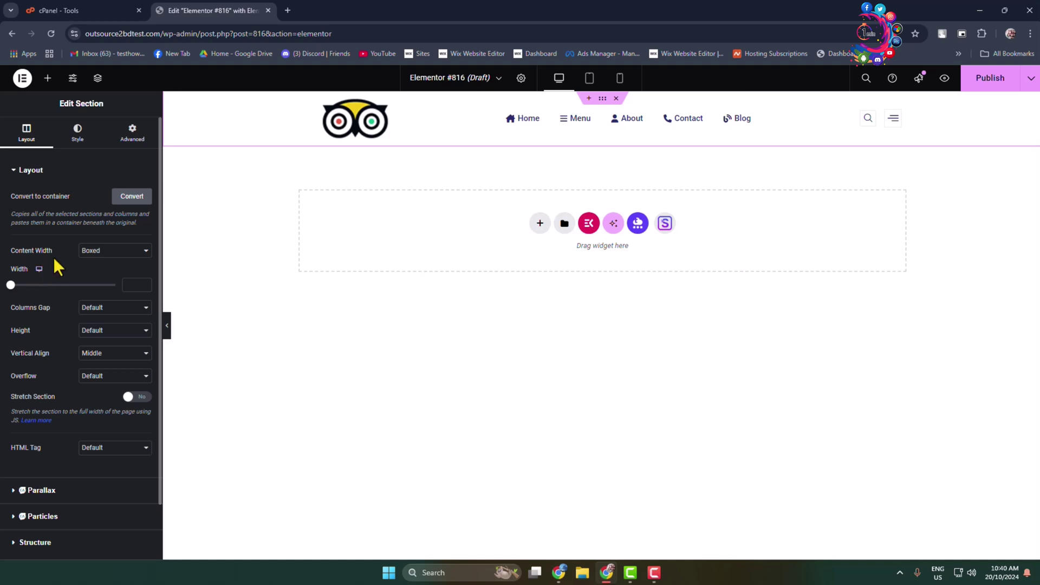
left_click(113, 251)
left_click(98, 277)
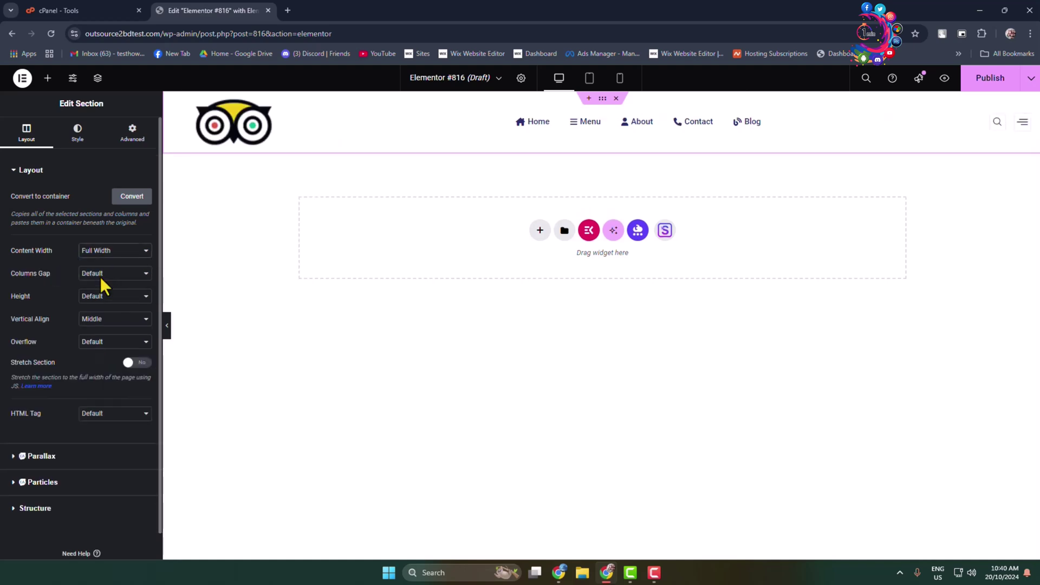
left_click(77, 134)
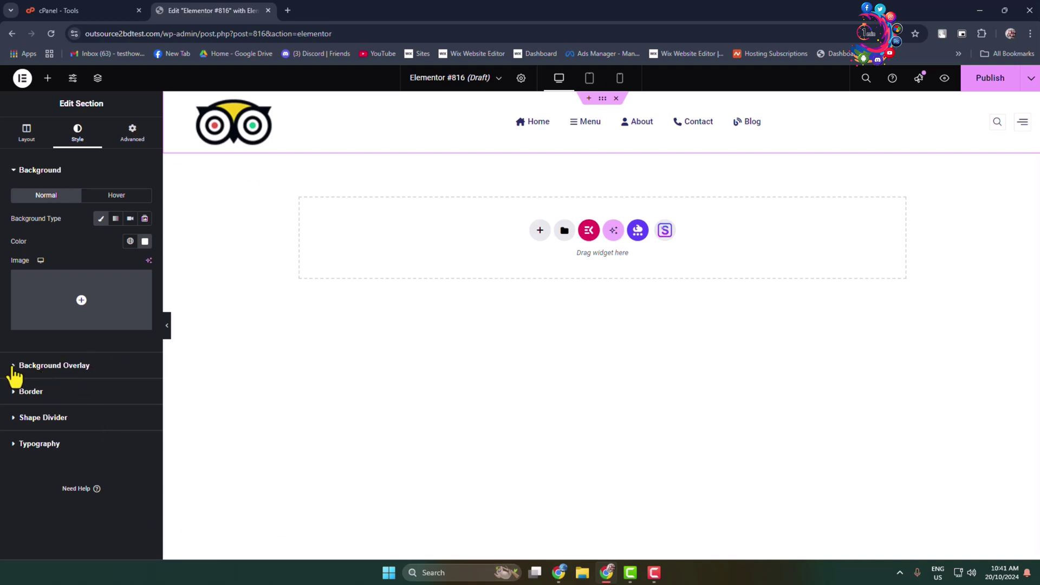
left_click(117, 196)
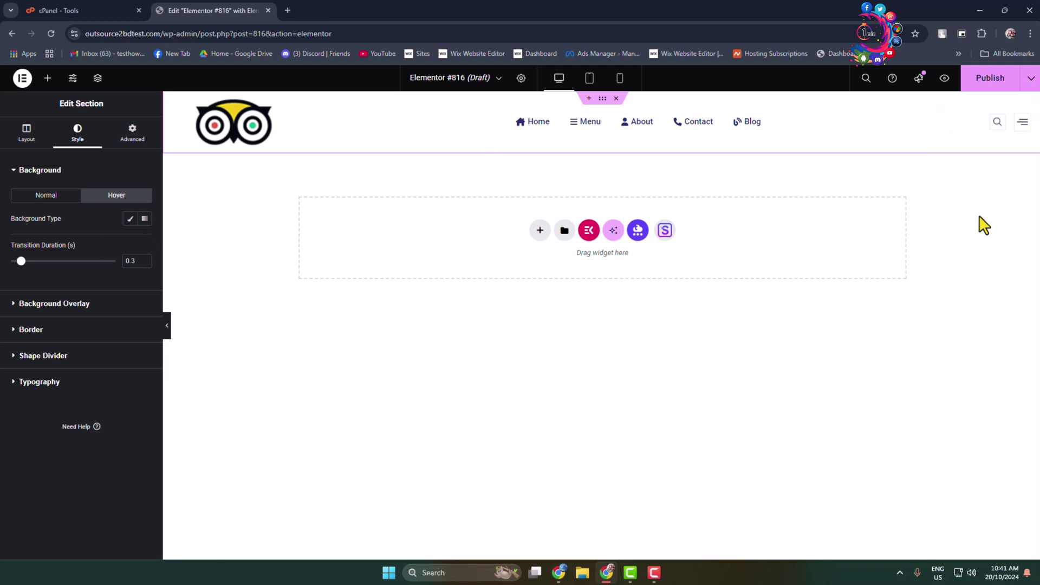
Publish the page
left_click(993, 80)
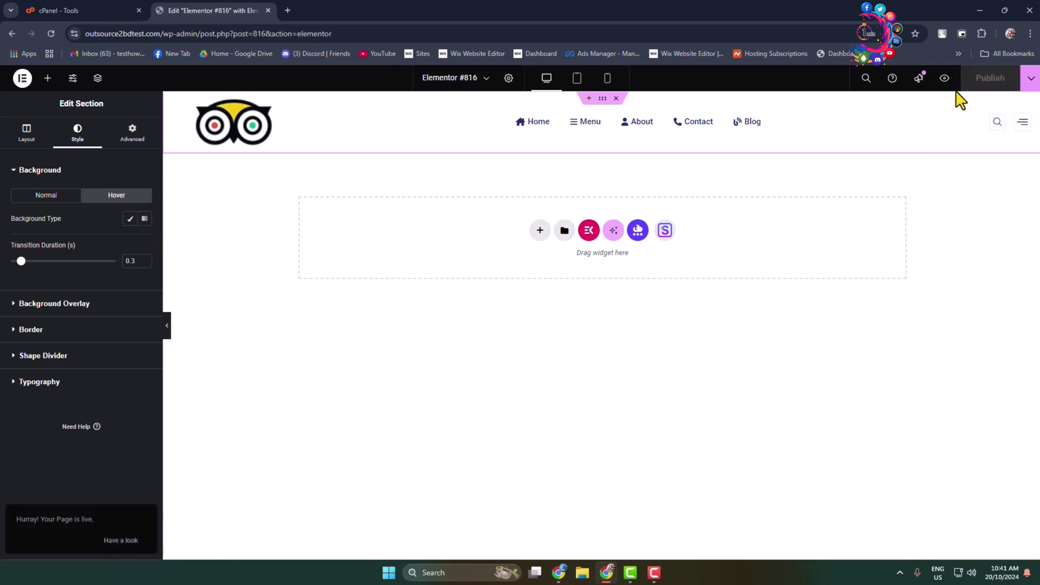